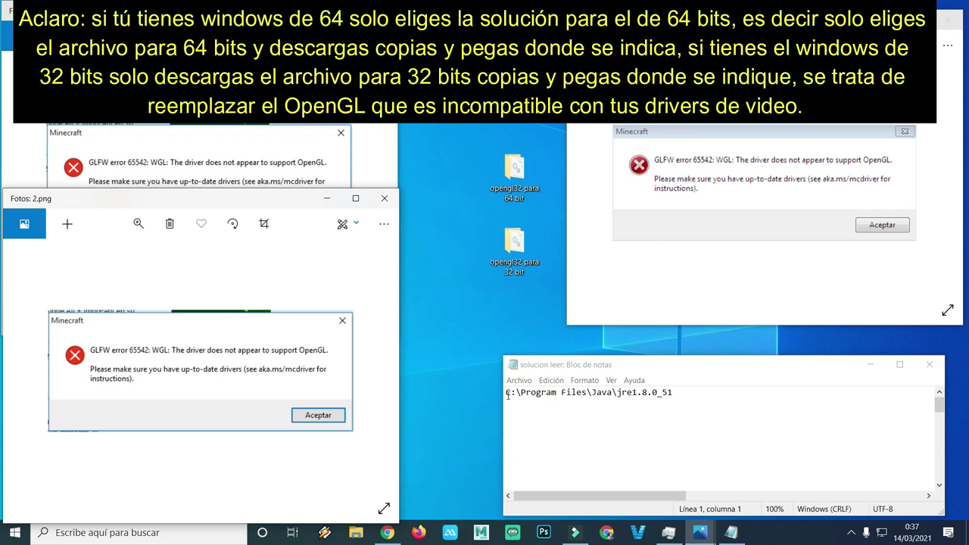
# Highlight the path C:\Program Files\Java\jre1.8.0_51 in the solution note, narrowing the selection to its jre1.8.0_51 part.
pyautogui.moveTo(507, 395); pyautogui.dragTo(514, 396)
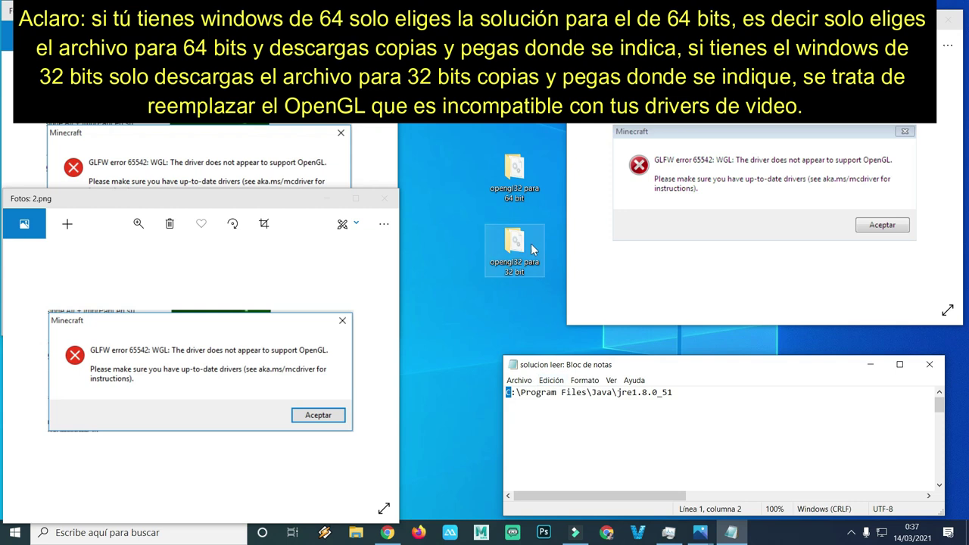
pyautogui.click(514, 182)
pyautogui.click(508, 242)
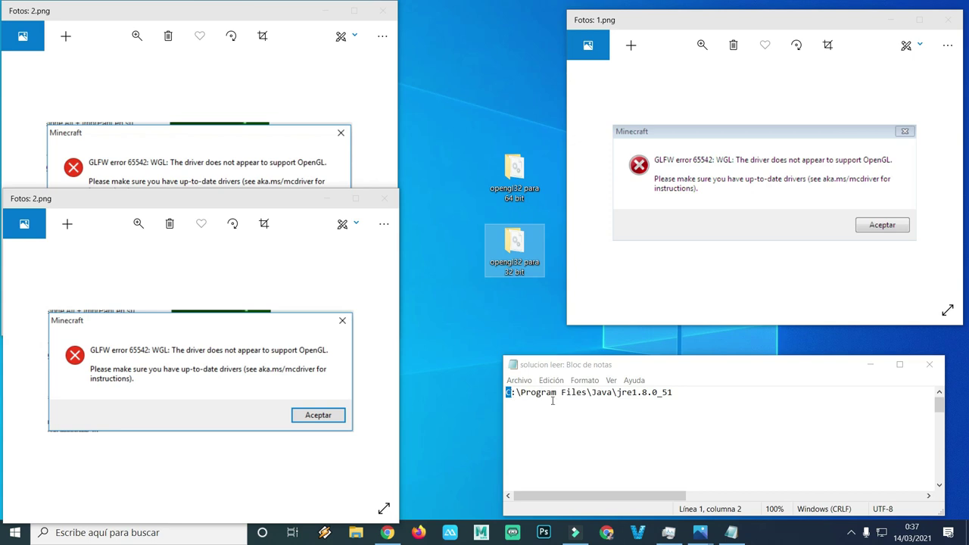
pyautogui.click(691, 392)
pyautogui.moveTo(668, 393); pyautogui.dragTo(501, 394)
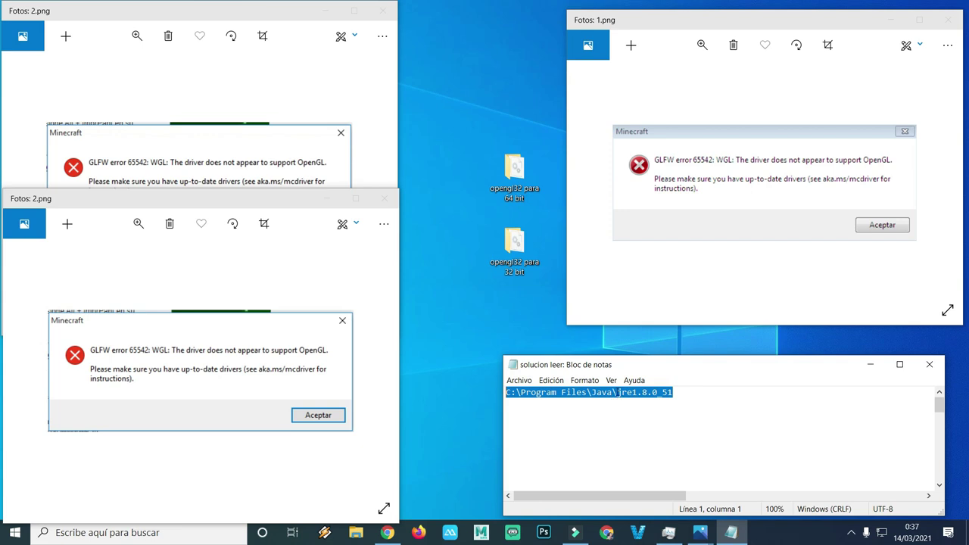
pyautogui.click(617, 393)
pyautogui.moveTo(617, 393); pyautogui.dragTo(673, 392)
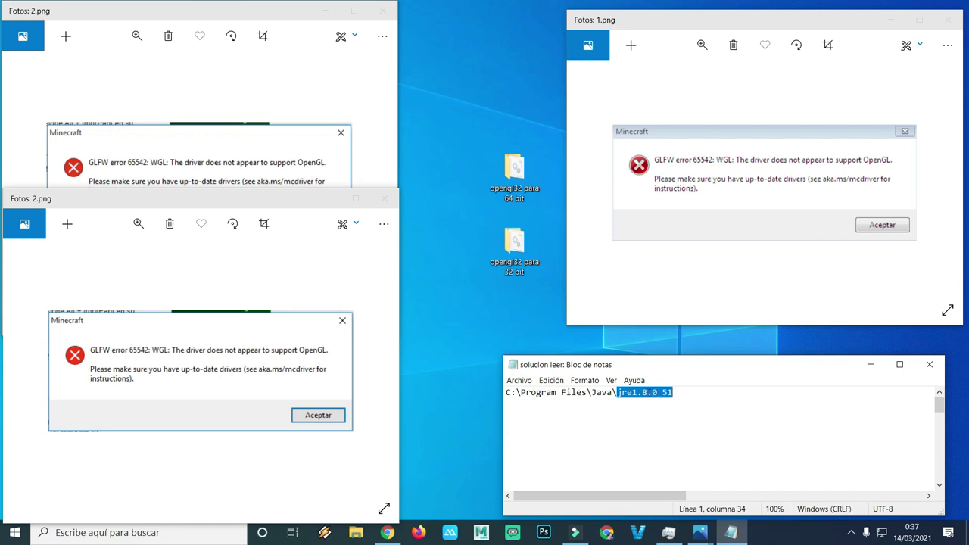
# Inspect the contents of the desktop folders opengl32 para 64 bit and opengl32 para 32 bit, closing each one.
pyautogui.doubleClick(532, 192)
pyautogui.moveTo(604, 143); pyautogui.dragTo(494, 62)
pyautogui.click(956, 21)
pyautogui.doubleClick(536, 256)
pyautogui.moveTo(615, 119); pyautogui.dragTo(586, 95)
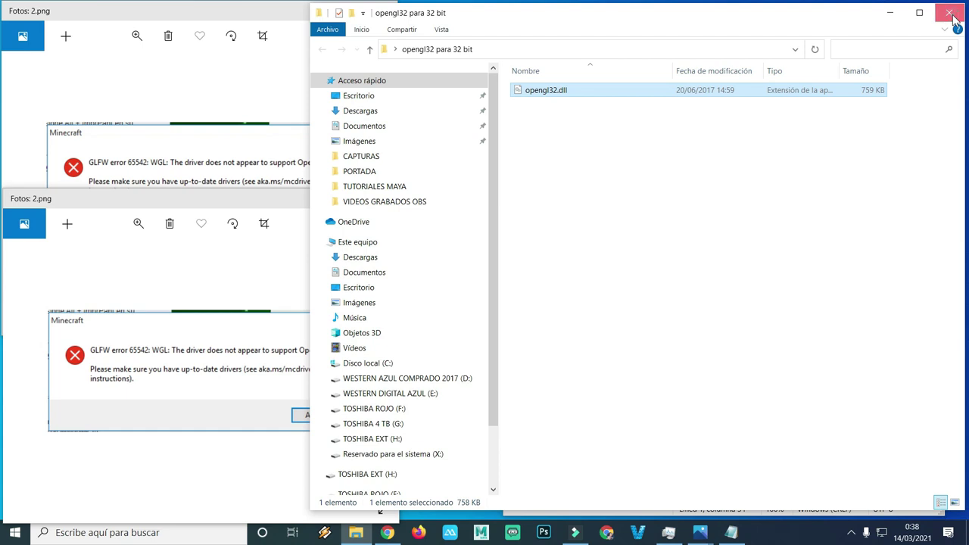
pyautogui.click(951, 16)
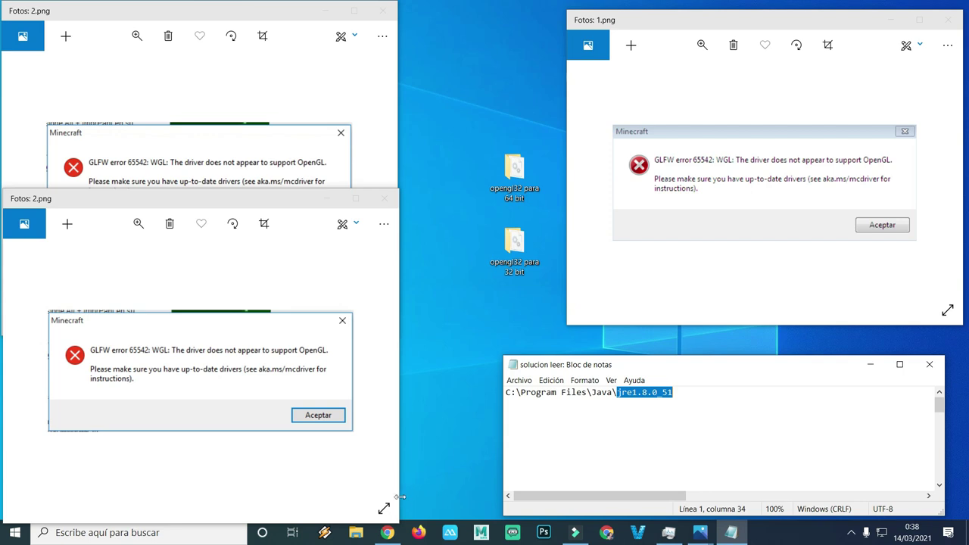
# Switch to Chrome and examine the YouTube video about errors 0xc000007b and vcruntime140, highlighting both in its title, and minimize the browser.
pyautogui.moveTo(400, 533)
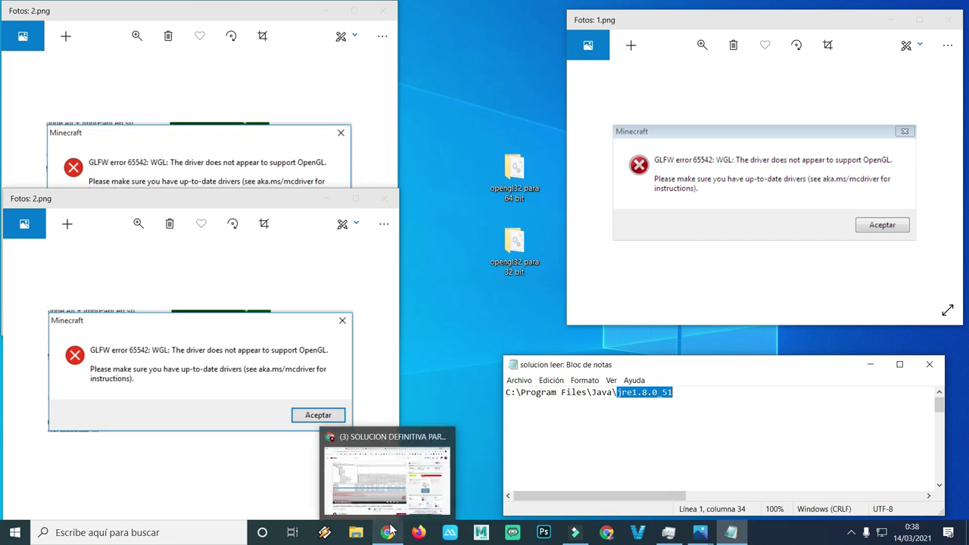
pyautogui.click(388, 530)
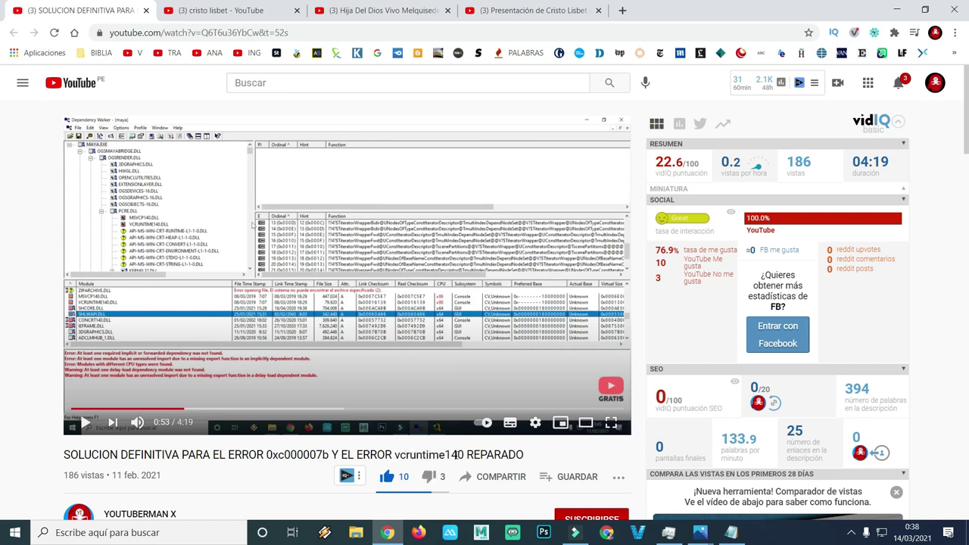
pyautogui.moveTo(493, 455); pyautogui.dragTo(267, 455)
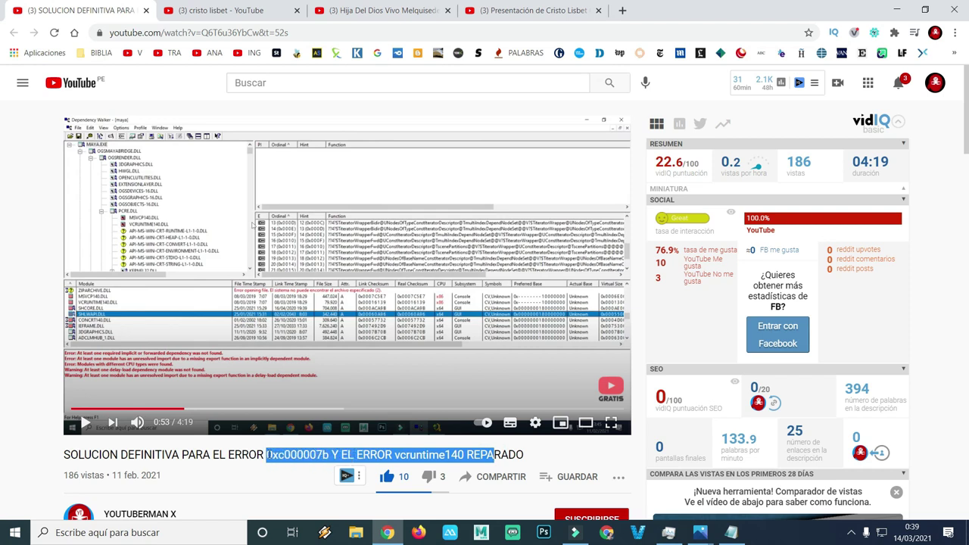
pyautogui.click(303, 454)
pyautogui.moveTo(331, 454); pyautogui.dragTo(266, 454)
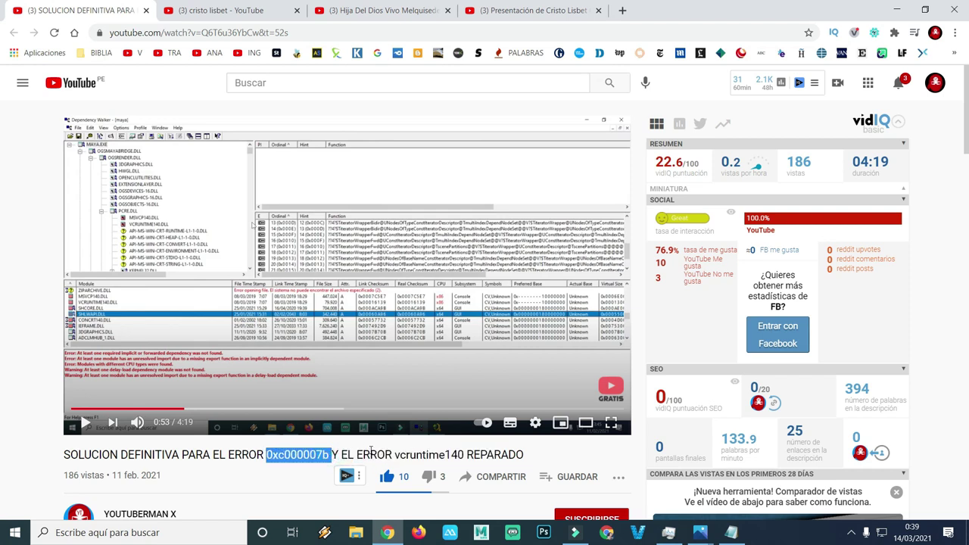
pyautogui.moveTo(393, 454); pyautogui.dragTo(480, 454)
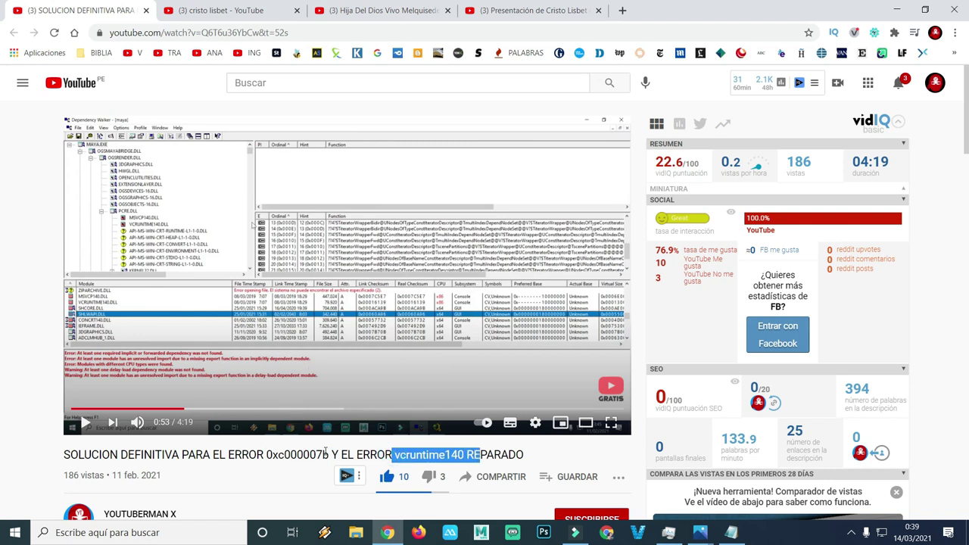
pyautogui.moveTo(328, 454); pyautogui.dragTo(256, 455)
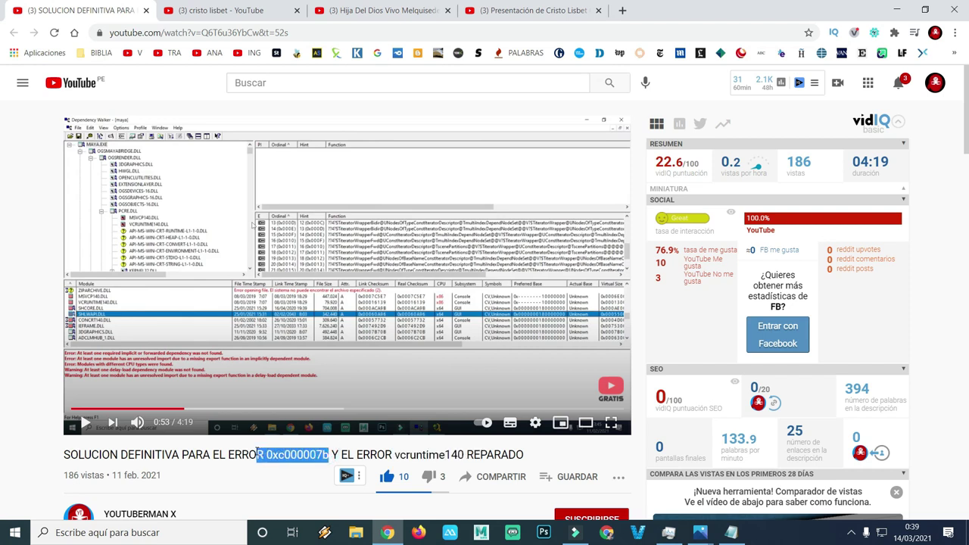
pyautogui.moveTo(399, 454); pyautogui.dragTo(468, 454)
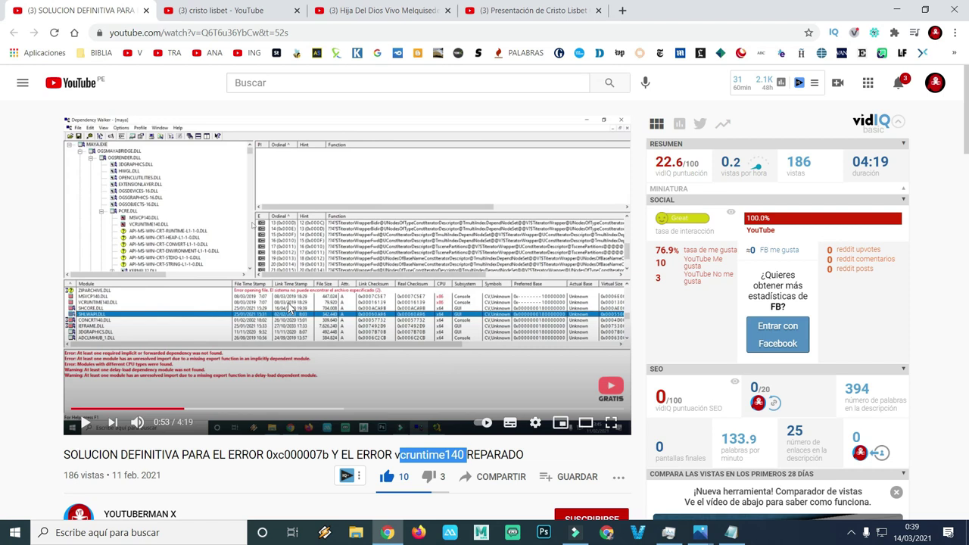
pyautogui.scroll(-1, 124, 454)
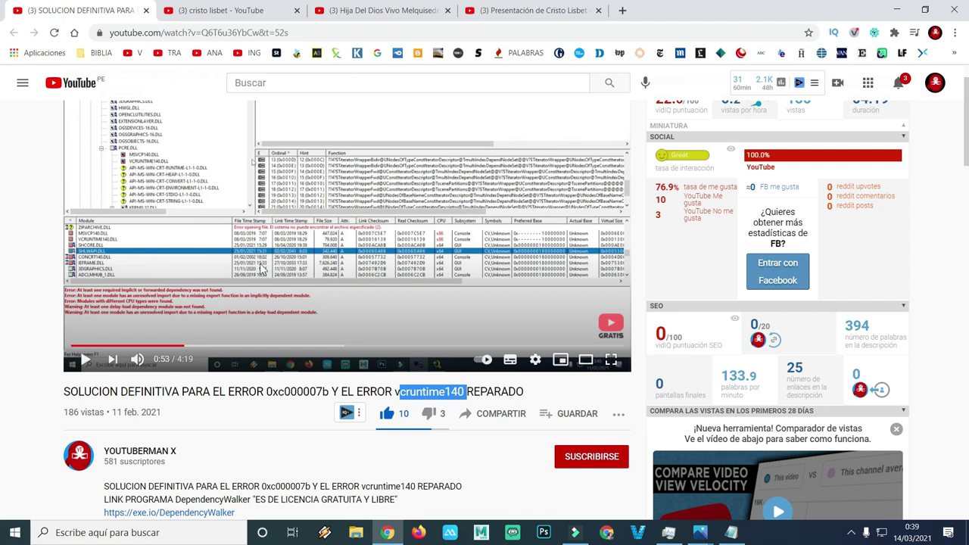
pyautogui.scroll(1, 262, 266)
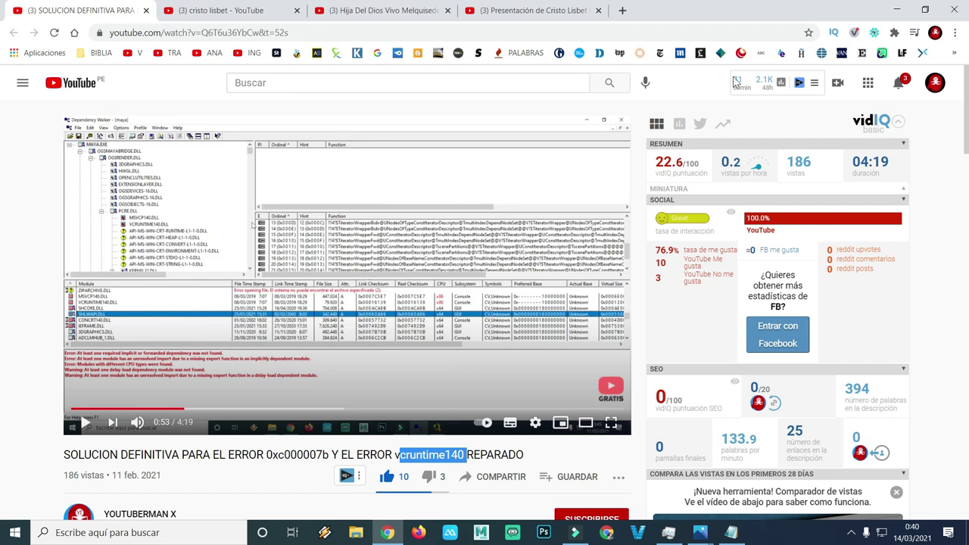
pyautogui.click(893, 9)
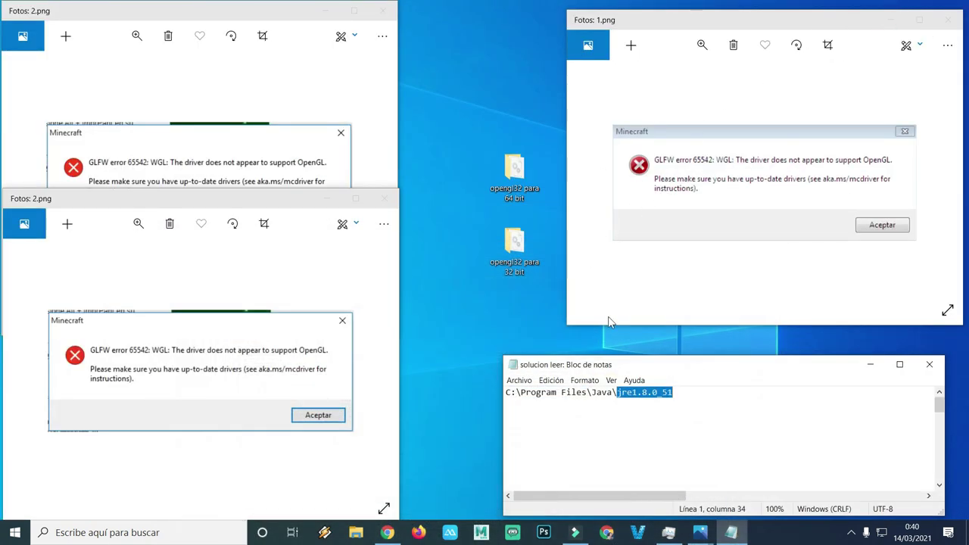
# Copy opengl32.dll from the desktop folder opengl32 para 64 bit.
pyautogui.click(516, 262)
pyautogui.click(517, 185)
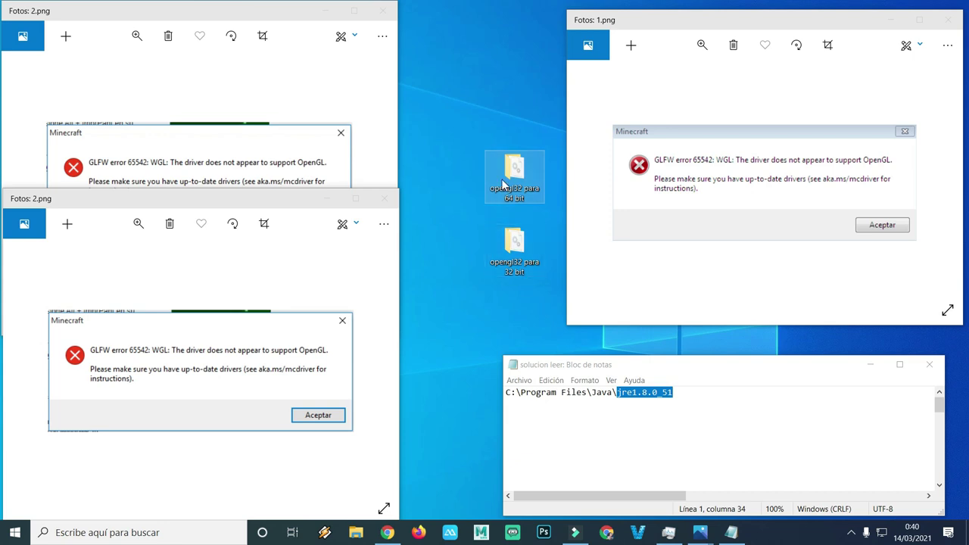
pyautogui.doubleClick(504, 184)
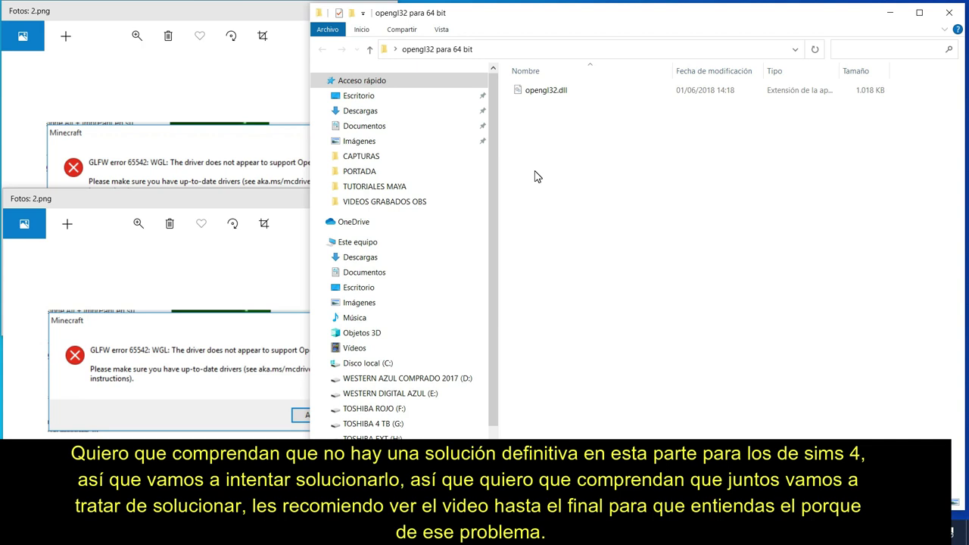
pyautogui.click(946, 13)
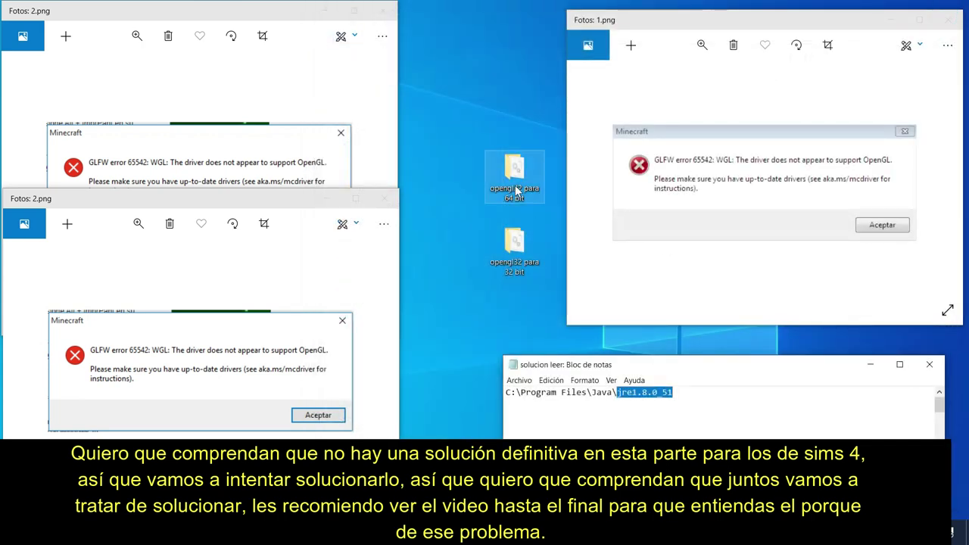
pyautogui.doubleClick(513, 177)
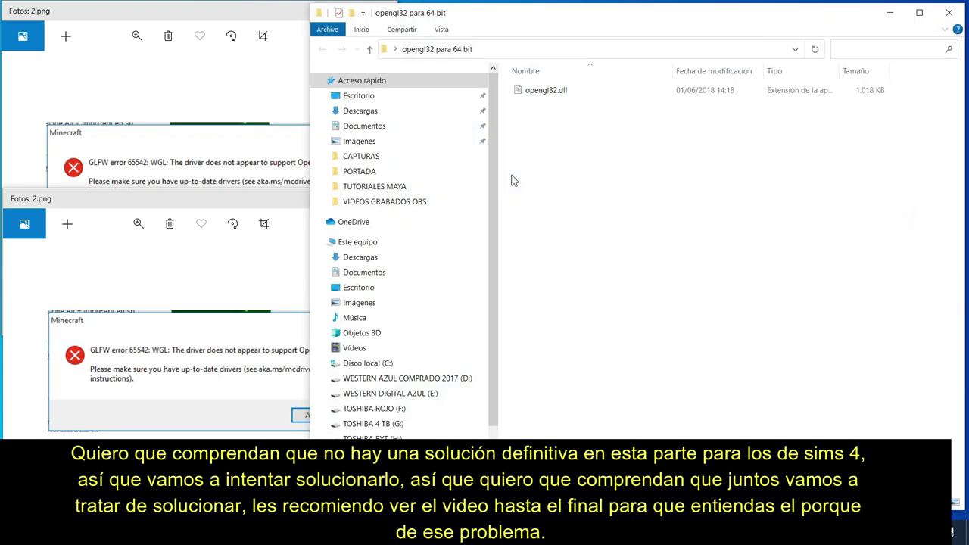
pyautogui.rightClick(562, 89)
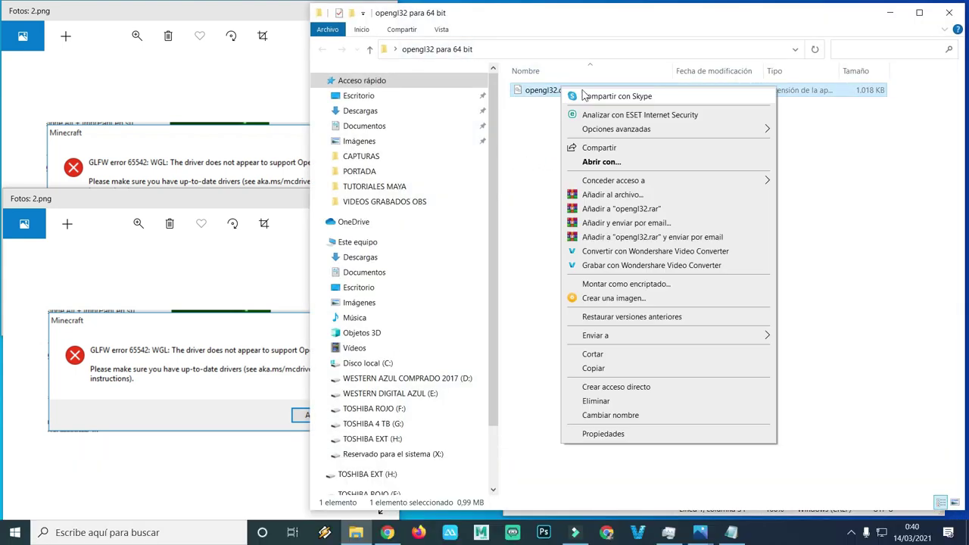
pyautogui.click(591, 368)
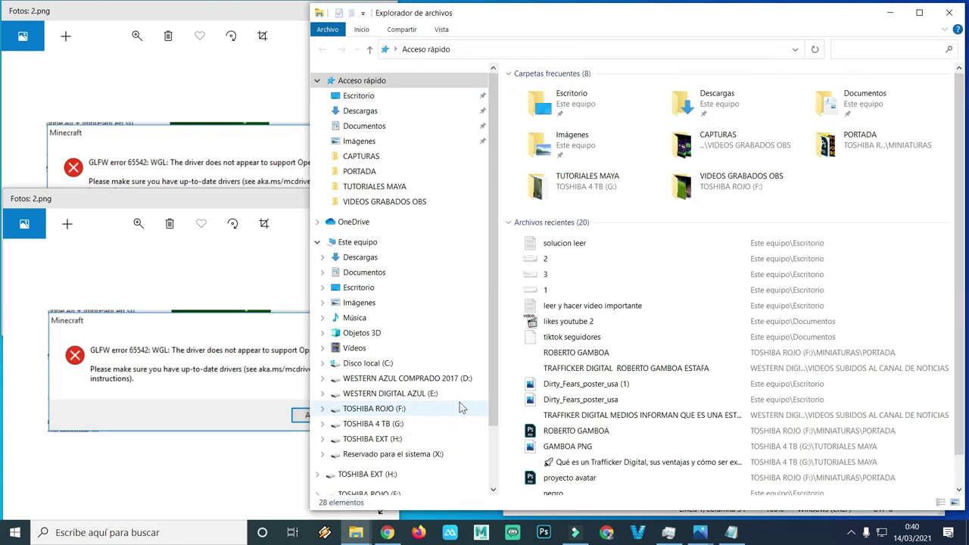
# Go to C:\Windows\System32 in a second File Explorer window and move that window beside the source folder.
pyautogui.click(446, 364)
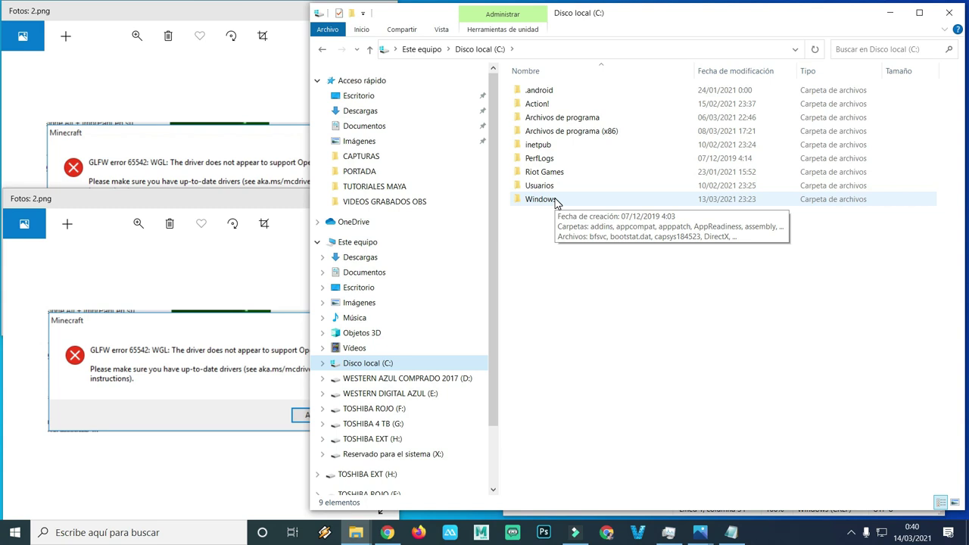
pyautogui.doubleClick(555, 201)
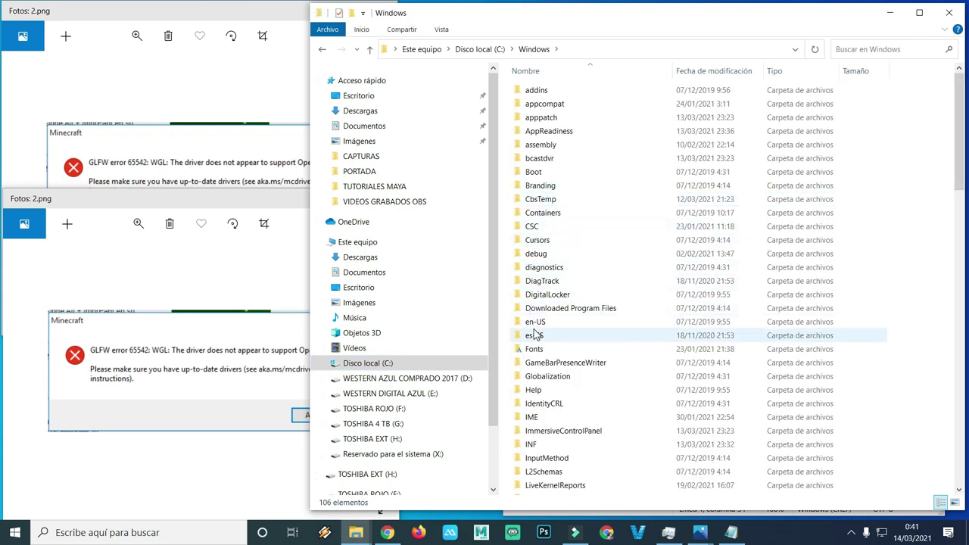
pyautogui.scroll(-1, 535, 335)
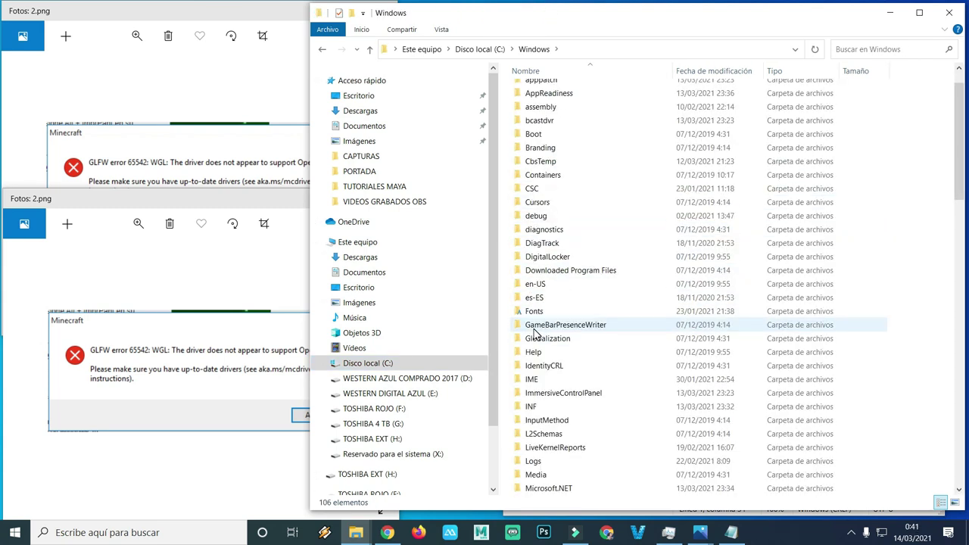
pyautogui.scroll(-1, 534, 335)
pyautogui.scroll(-9, 535, 335)
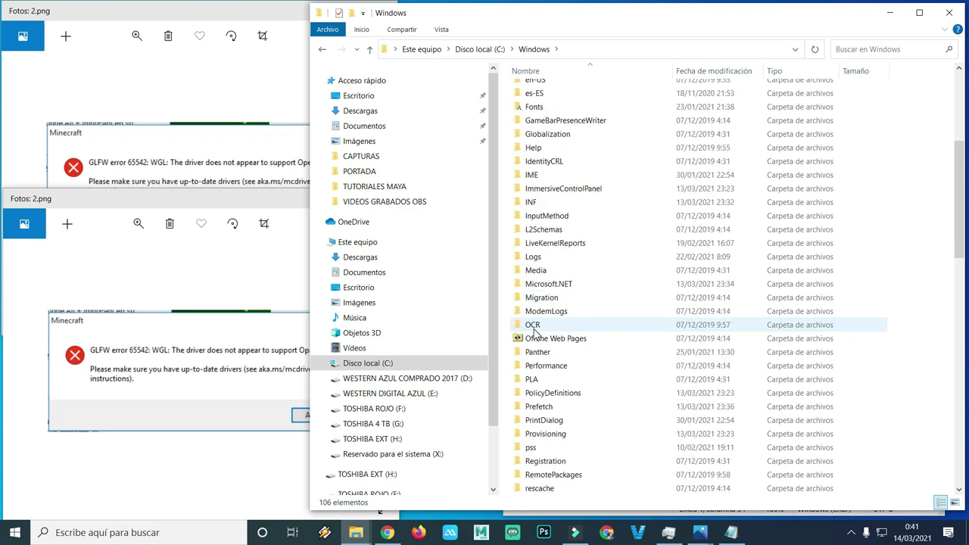
pyautogui.scroll(-5, 534, 335)
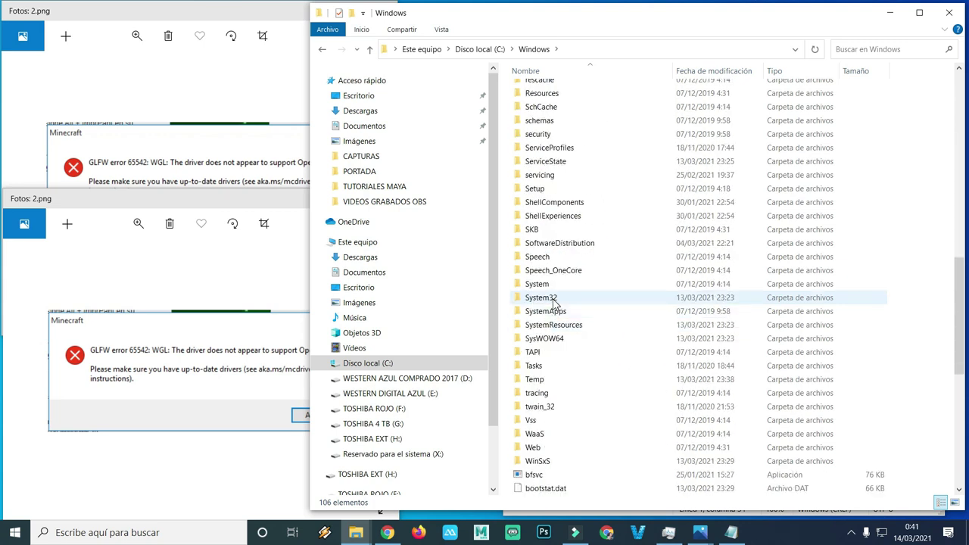
pyautogui.doubleClick(553, 299)
pyautogui.moveTo(619, 15); pyautogui.dragTo(310, 28)
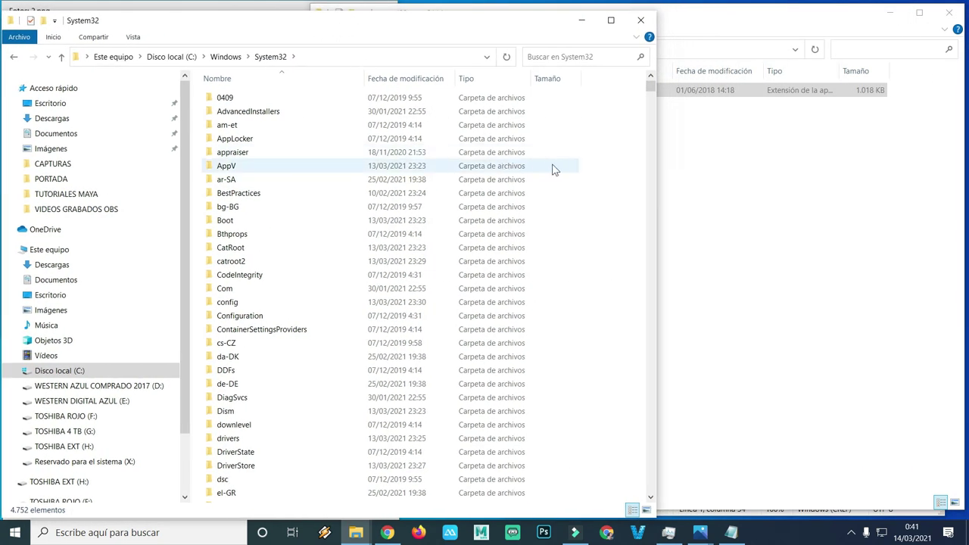
# Try pasting the copied opengl32.dll into System32 and cancel the file replacement.
pyautogui.rightClick(596, 166)
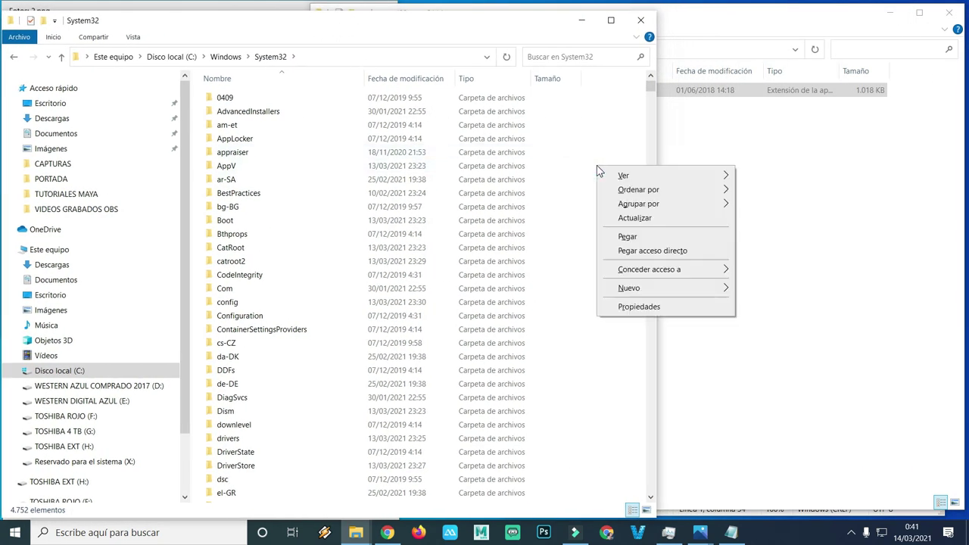
pyautogui.click(627, 237)
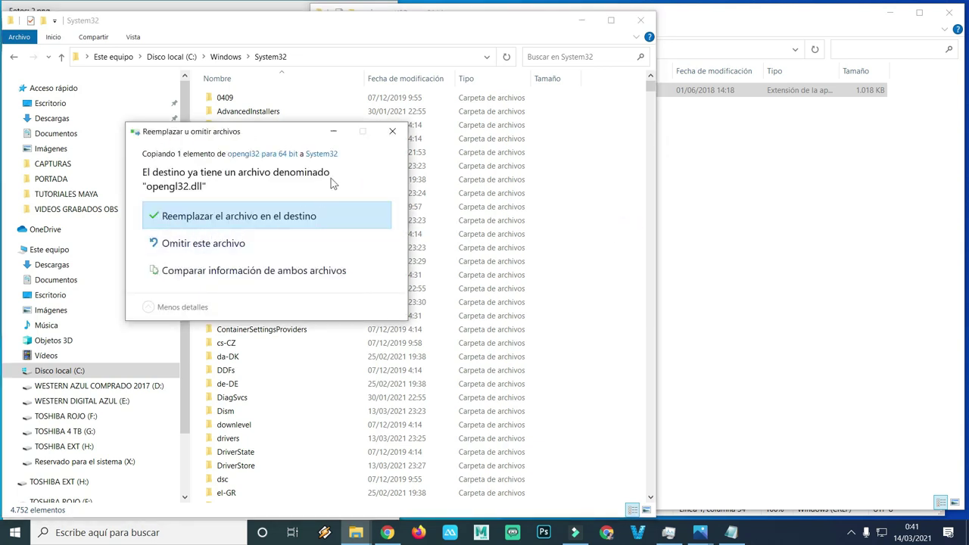
pyautogui.click(392, 132)
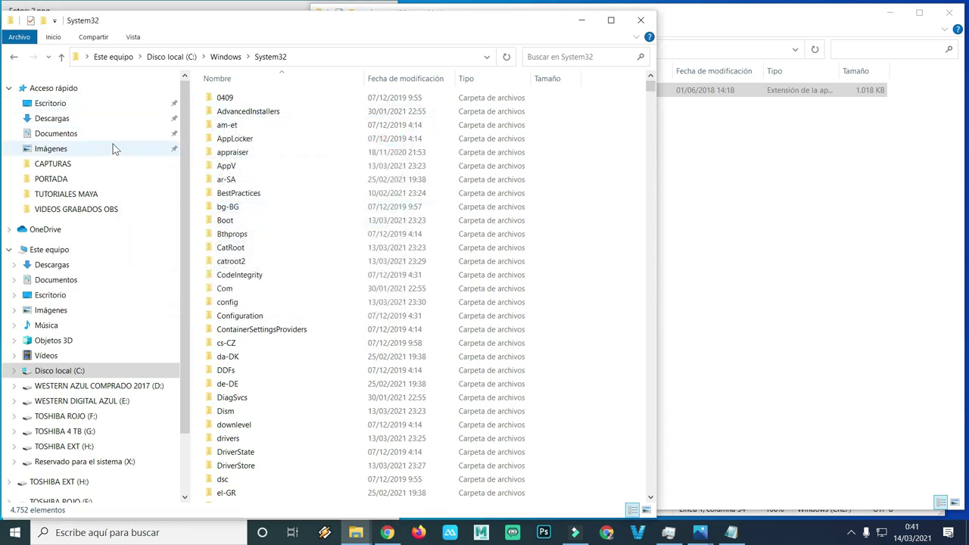
# Try pasting the copied opengl32.dll into C:\Windows\SysWOW64, cancel the file replacement, and return to the Windows folder.
pyautogui.click(60, 59)
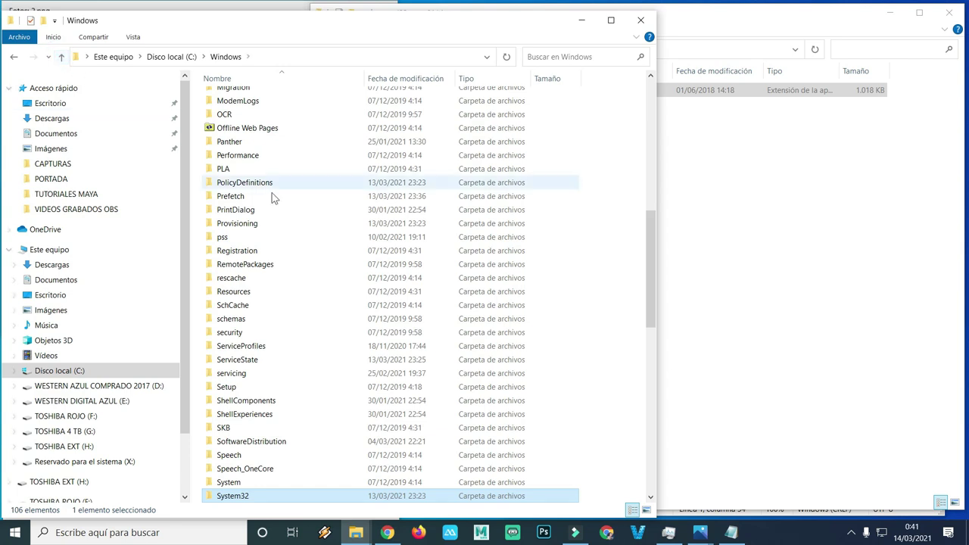
pyautogui.scroll(-2, 352, 264)
pyautogui.scroll(-1, 352, 264)
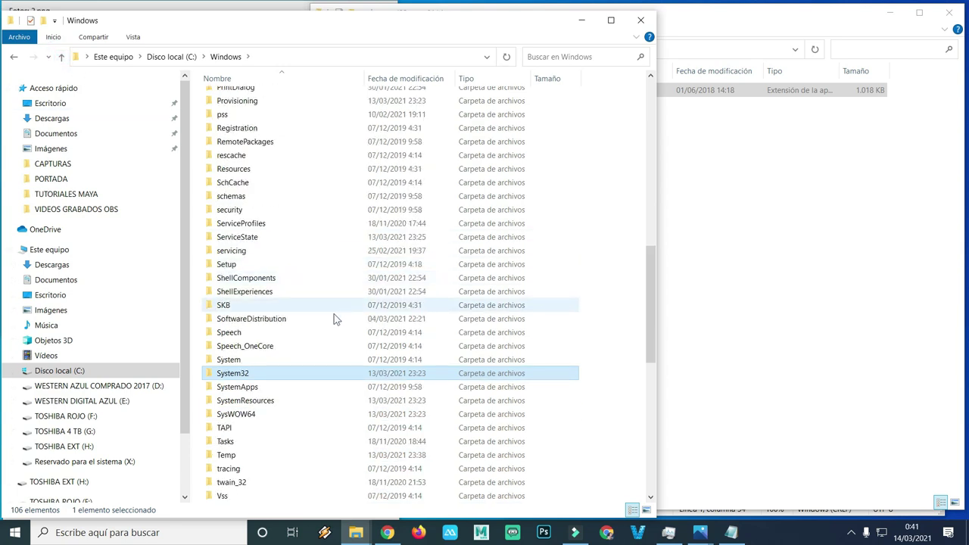
pyautogui.doubleClick(263, 416)
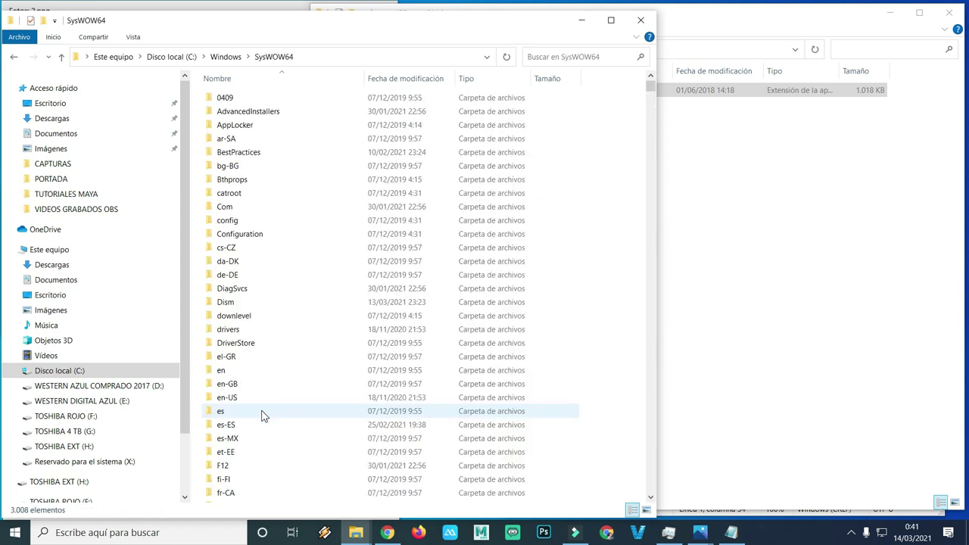
pyautogui.rightClick(610, 327)
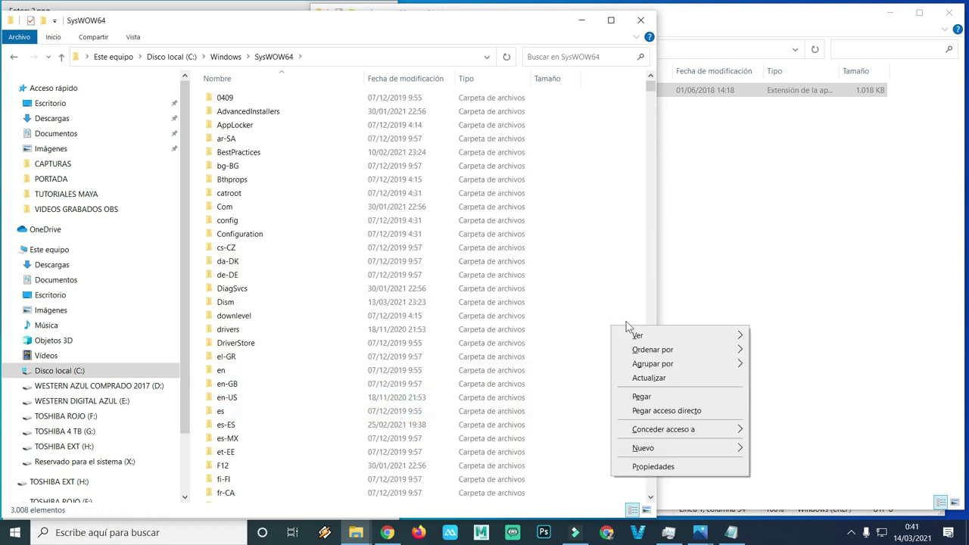
pyautogui.click(632, 387)
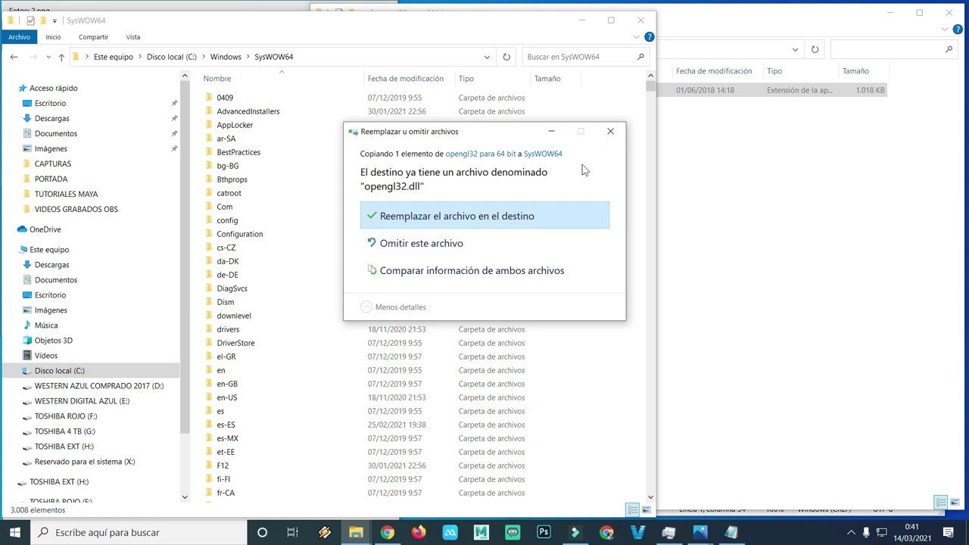
pyautogui.click(610, 133)
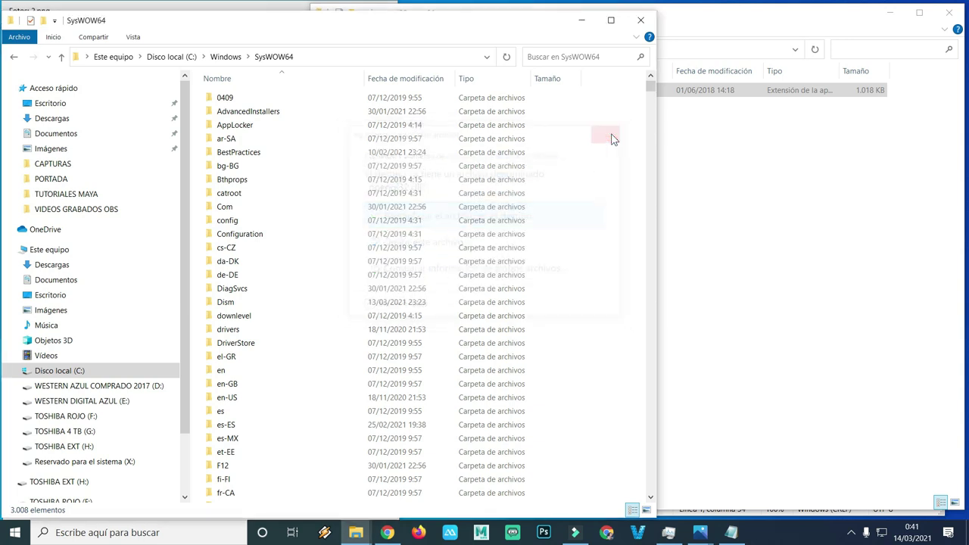
pyautogui.click(14, 61)
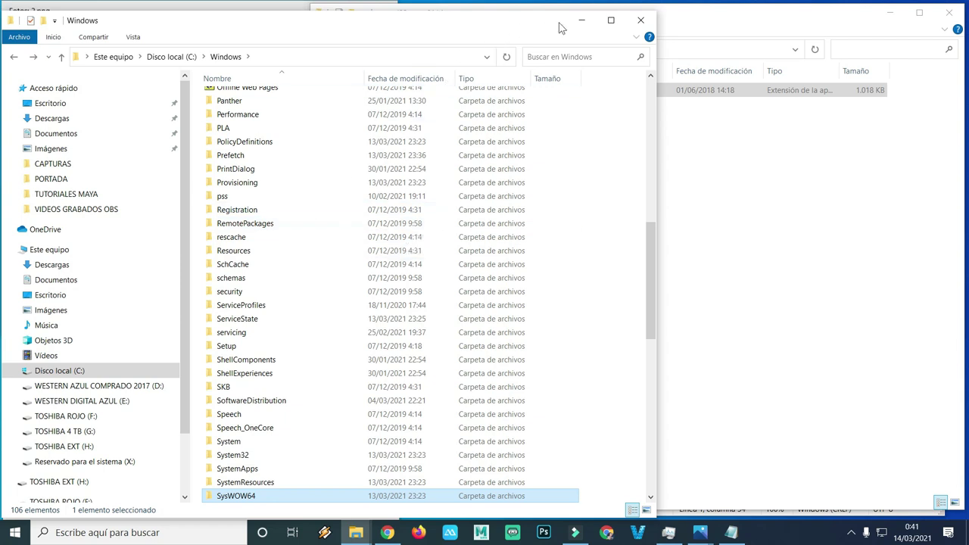
# Minimize both File Explorer windows and highlight the path C:\Program Files\Java\jre1.8.0_51 in the solucion leer note.
pyautogui.click(586, 26)
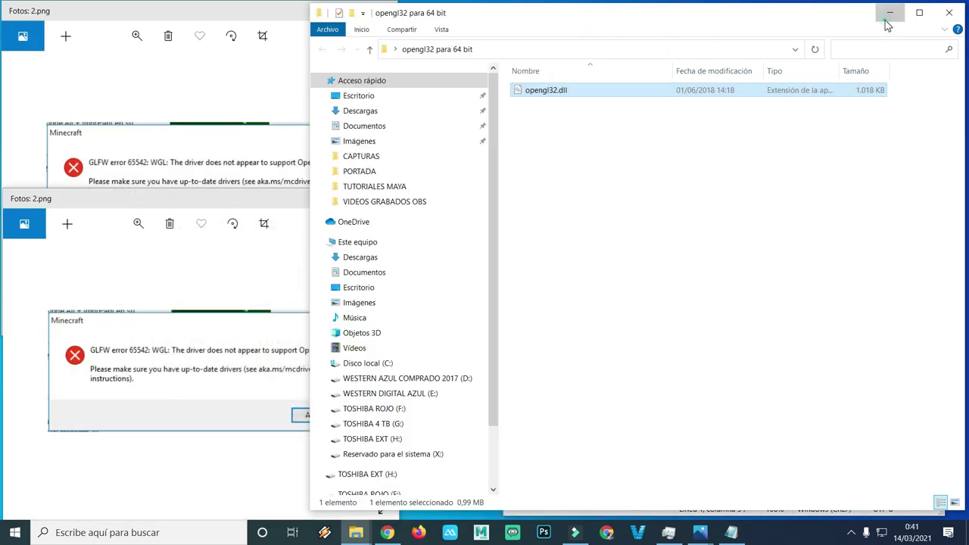
pyautogui.click(888, 15)
pyautogui.click(657, 407)
pyautogui.moveTo(692, 392); pyautogui.dragTo(506, 393)
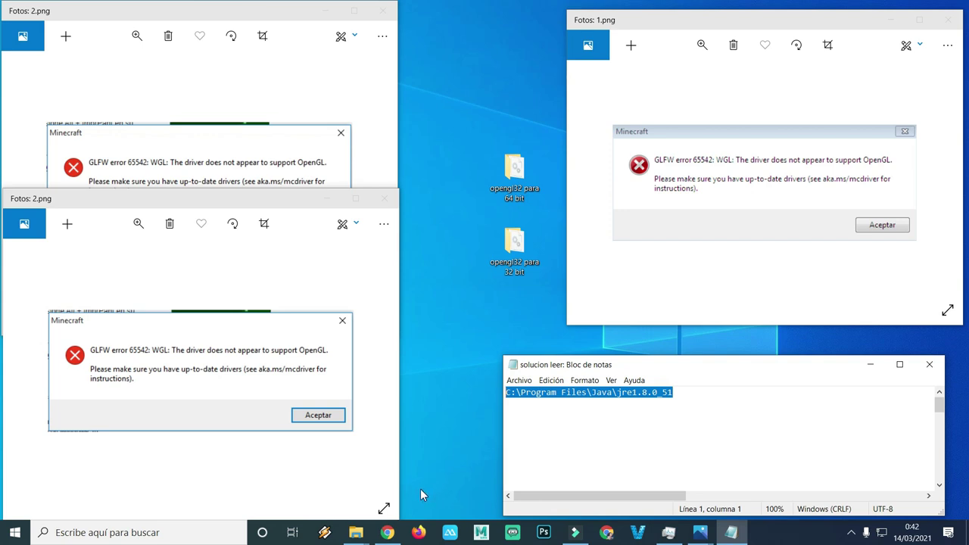
pyautogui.click(578, 420)
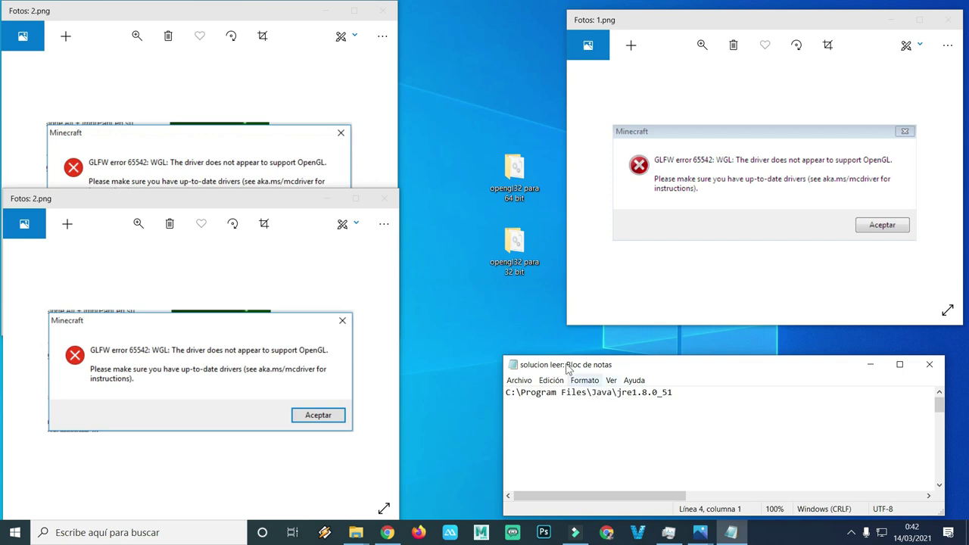
# Open the desktop folder opengl32 para 64 bit, examine the opengl32.dll file, and minimize the folder window.
pyautogui.doubleClick(511, 186)
pyautogui.click(533, 136)
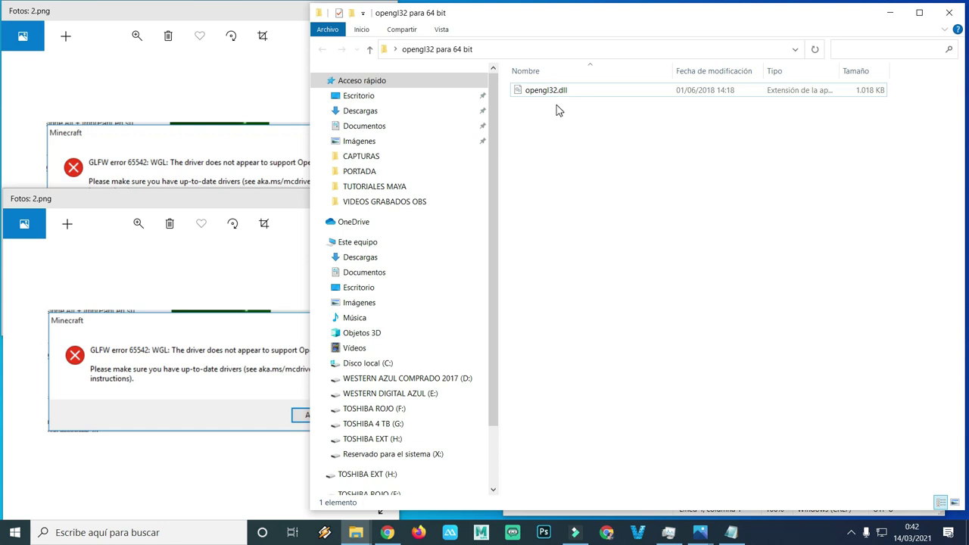
pyautogui.click(562, 94)
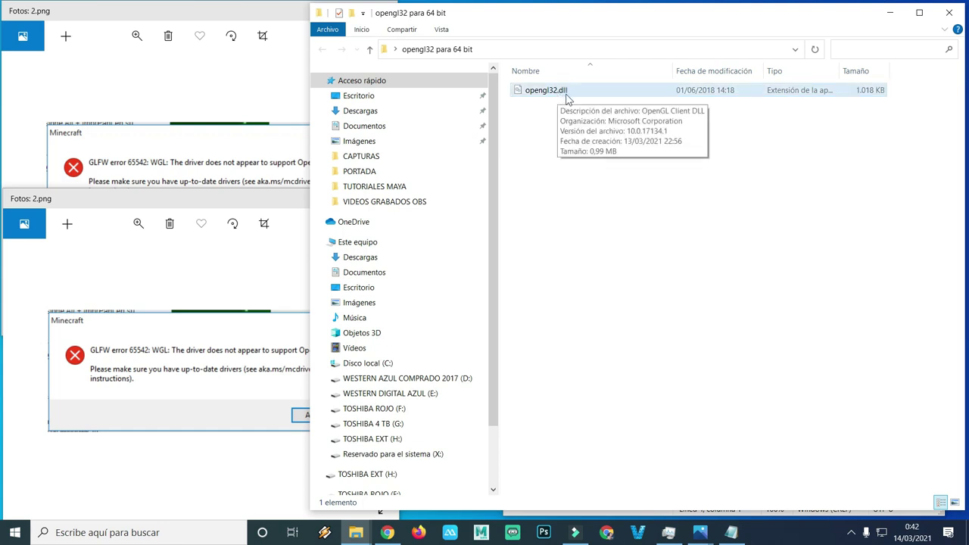
pyautogui.click(553, 102)
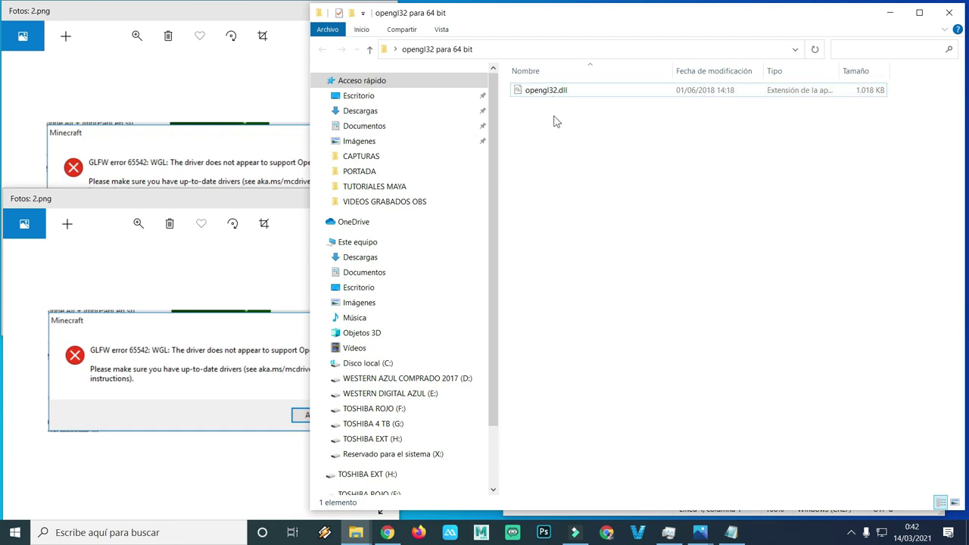
pyautogui.click(889, 12)
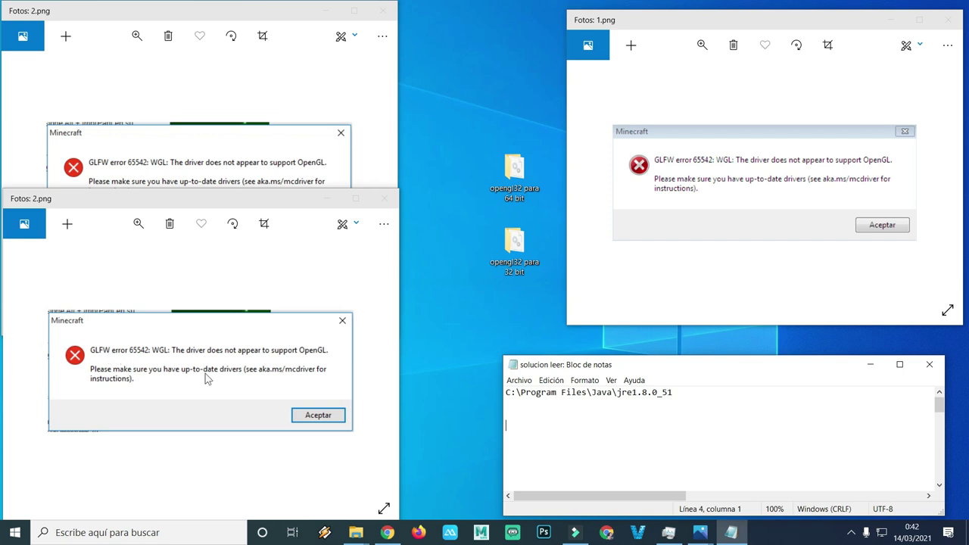
# Maximize the solucion leer note and add the line "sims 4:" just above PASO 1.
pyautogui.doubleClick(694, 364)
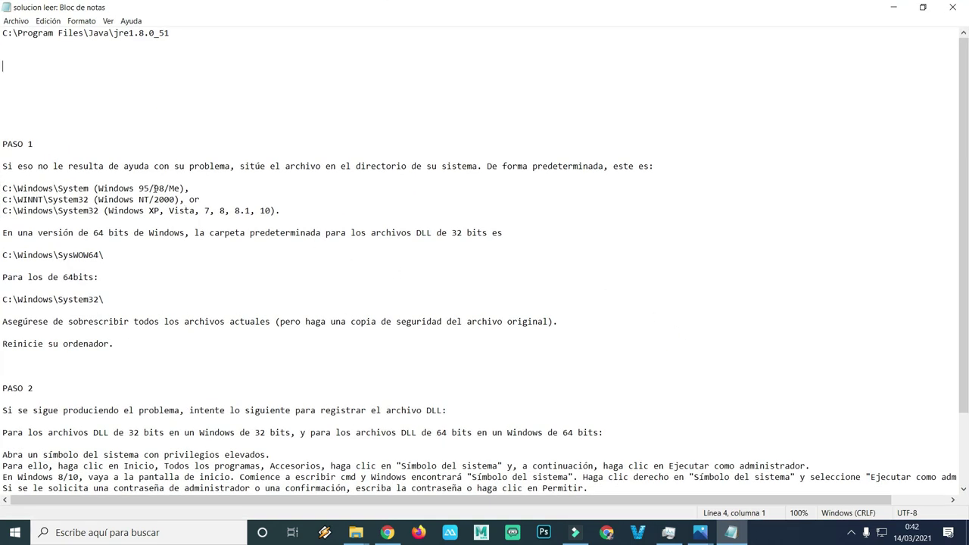
pyautogui.click(13, 121)
pyautogui.write('sims 4')
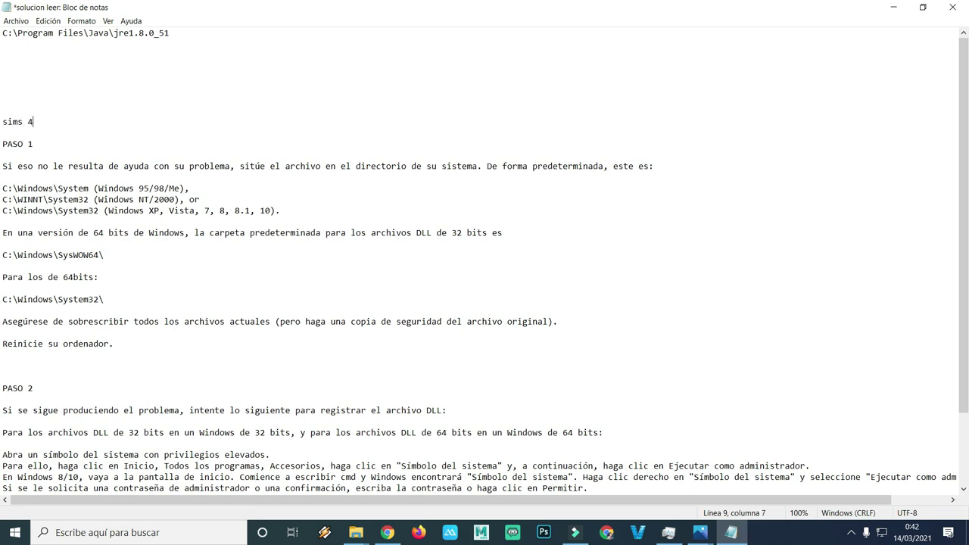
pyautogui.write(':')
# Read the PASO 1 instructions, highlighting the system folder paths, SysWOW64, System32, the 64bits line and the restart line.
pyautogui.moveTo(12, 188); pyautogui.dragTo(292, 208)
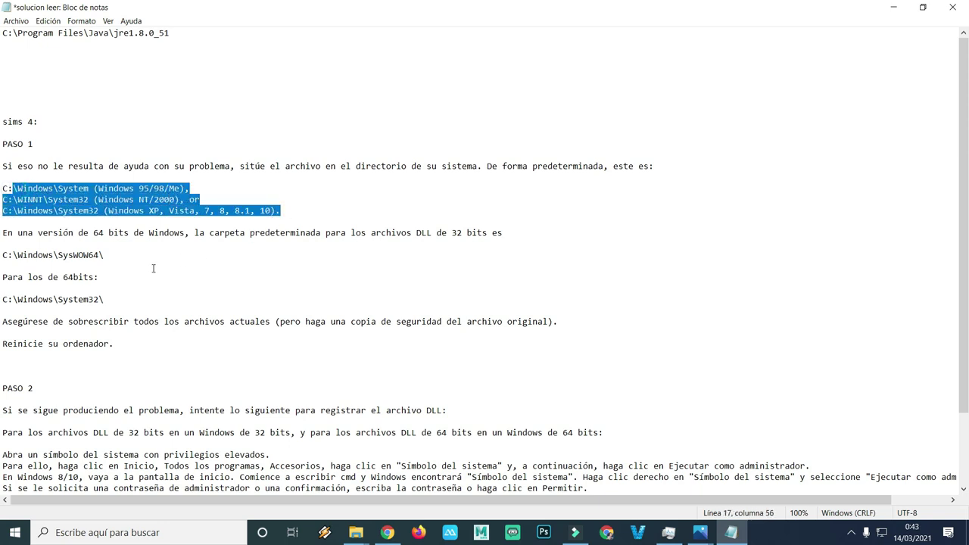
pyautogui.moveTo(99, 233); pyautogui.dragTo(2, 232)
pyautogui.moveTo(116, 259); pyautogui.dragTo(55, 255)
pyautogui.moveTo(114, 300); pyautogui.dragTo(59, 299)
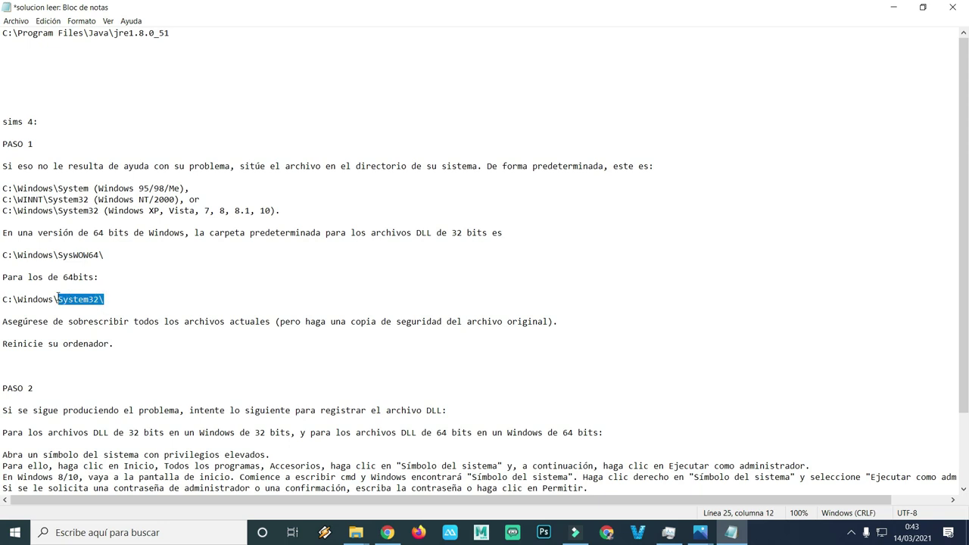
pyautogui.click(108, 283)
pyautogui.moveTo(99, 277); pyautogui.dragTo(58, 277)
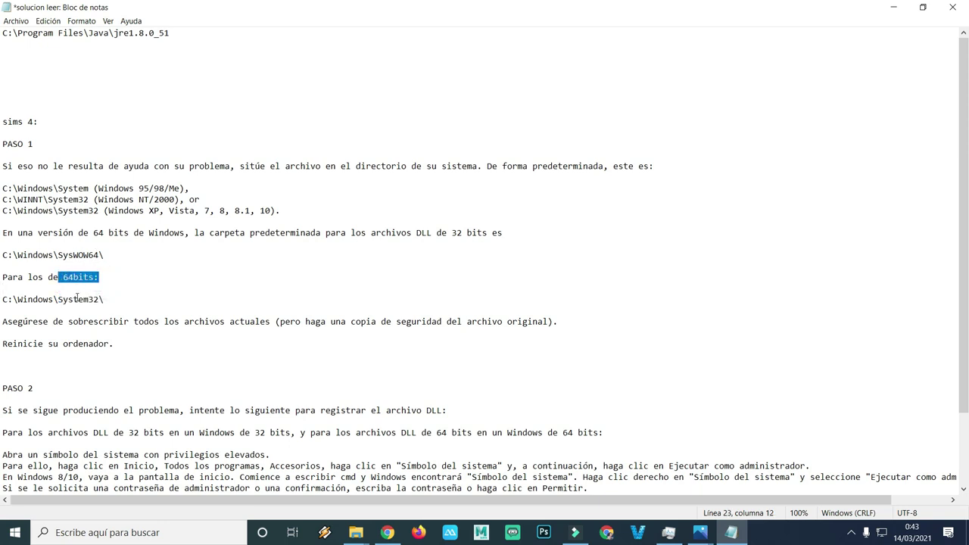
pyautogui.moveTo(54, 321); pyautogui.dragTo(2, 303)
# Examine the PASO 2 section by highlighting all of its DLL registration instructions, and clear the selection.
pyautogui.scroll(-1, 128, 337)
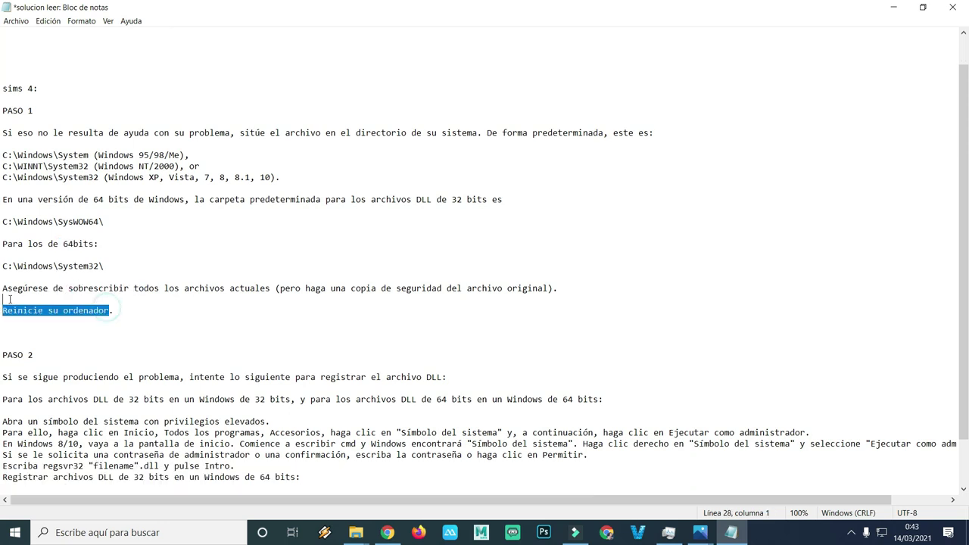
pyautogui.scroll(-2, 80, 325)
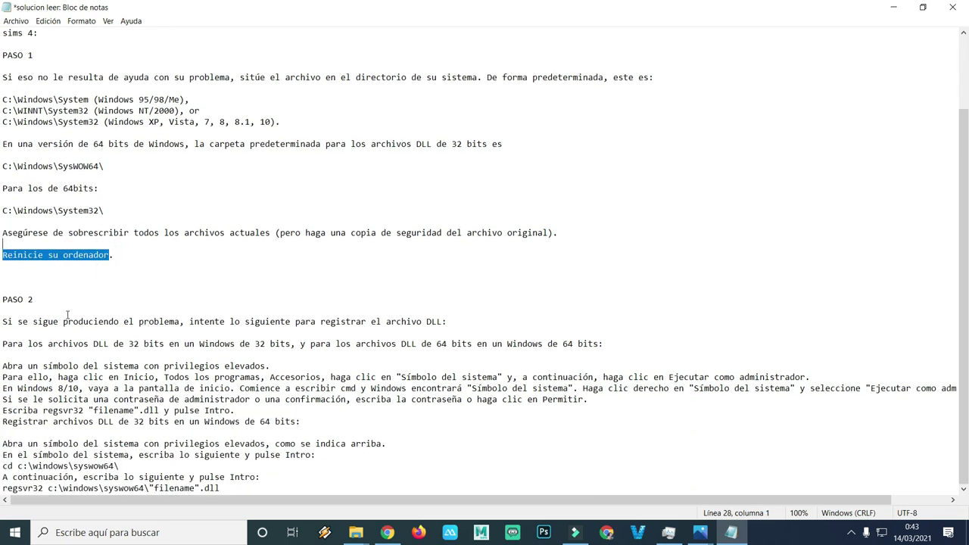
pyautogui.click(37, 299)
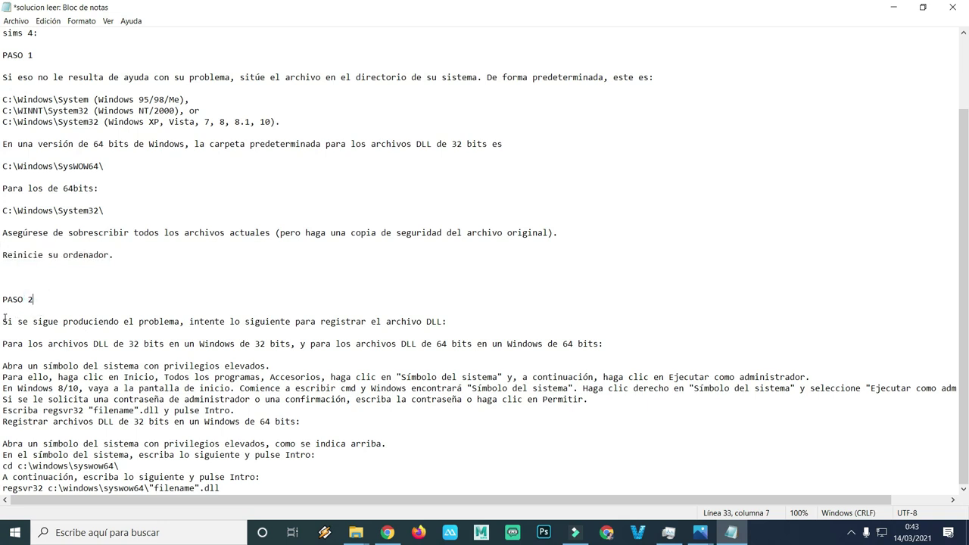
pyautogui.moveTo(3, 321); pyautogui.dragTo(469, 488)
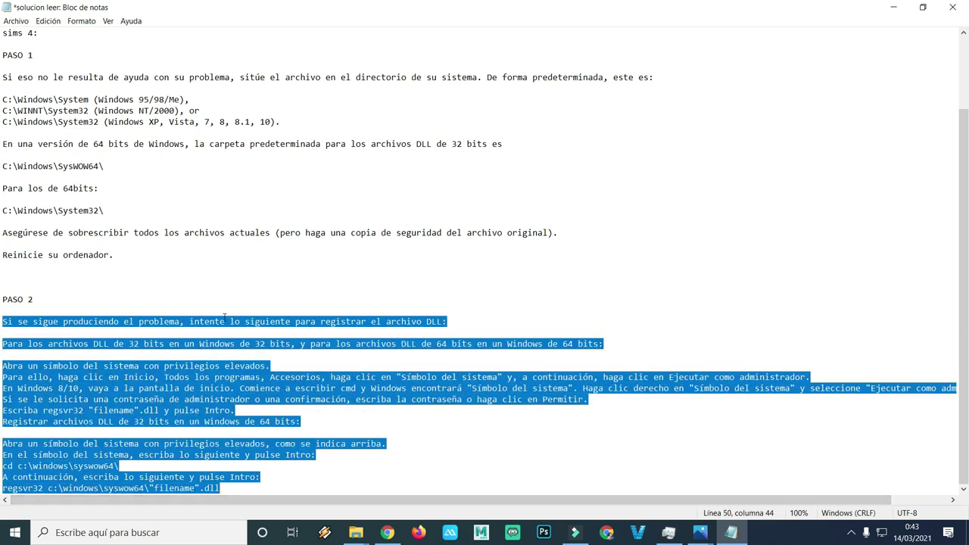
pyautogui.click(220, 297)
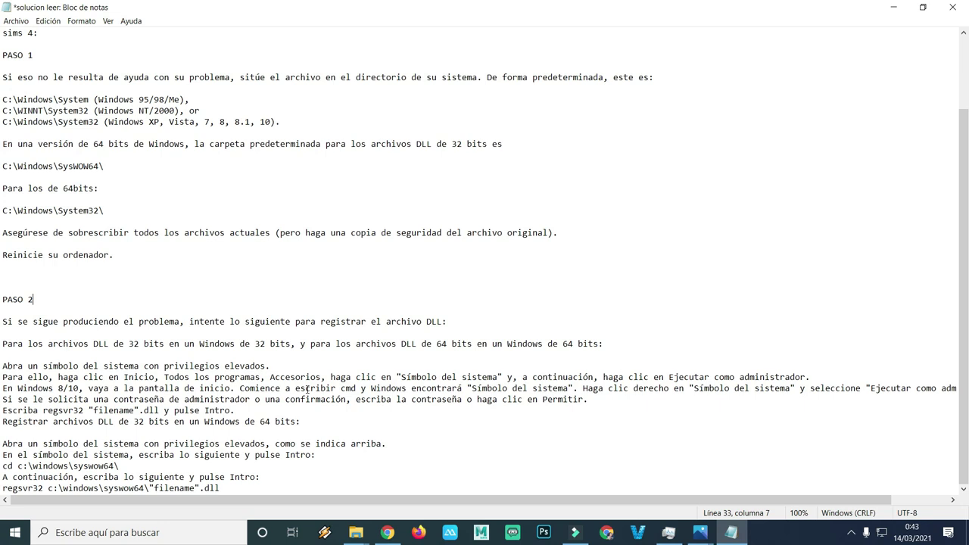
# Restore the note to its smaller window and highlight the Java path on its first line.
pyautogui.doubleClick(615, 16)
pyautogui.scroll(3, 670, 409)
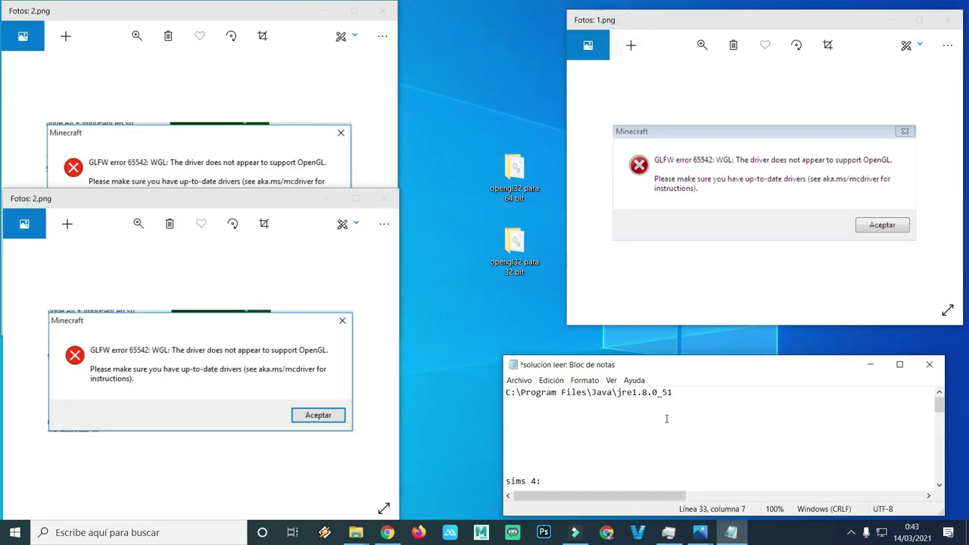
pyautogui.moveTo(674, 394); pyautogui.dragTo(439, 395)
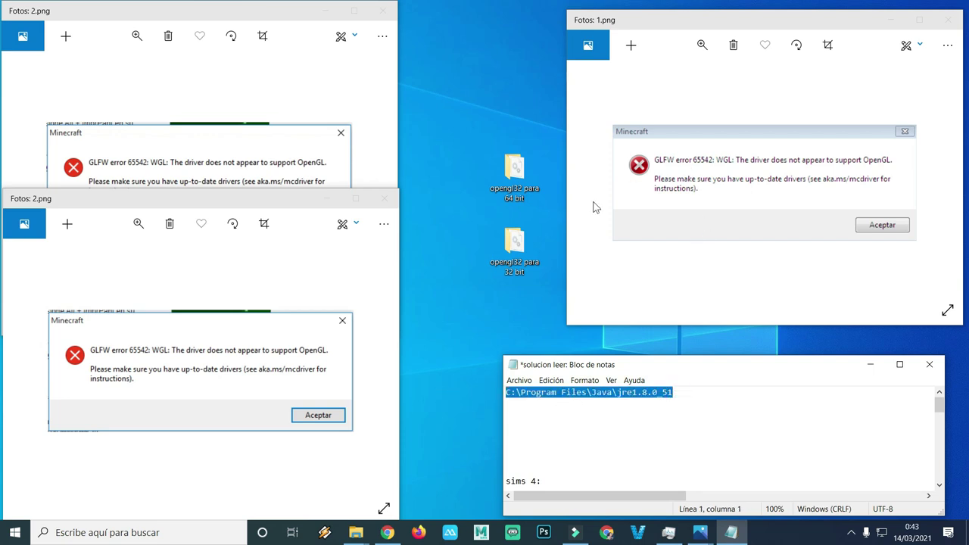
# View opengl32.dll in the desktop folder opengl32 para 64 bit again and close the folder window.
pyautogui.doubleClick(517, 193)
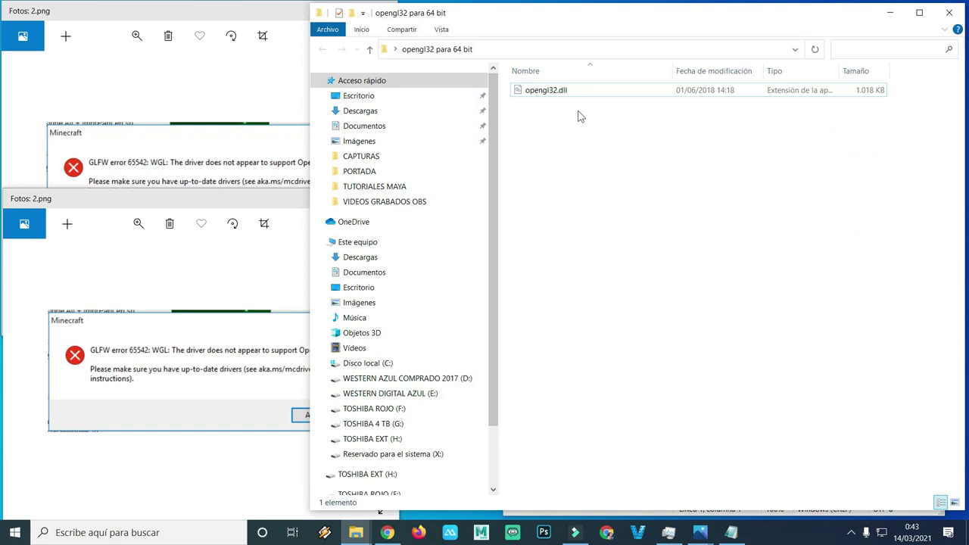
pyautogui.moveTo(581, 122); pyautogui.dragTo(575, 76)
pyautogui.click(949, 13)
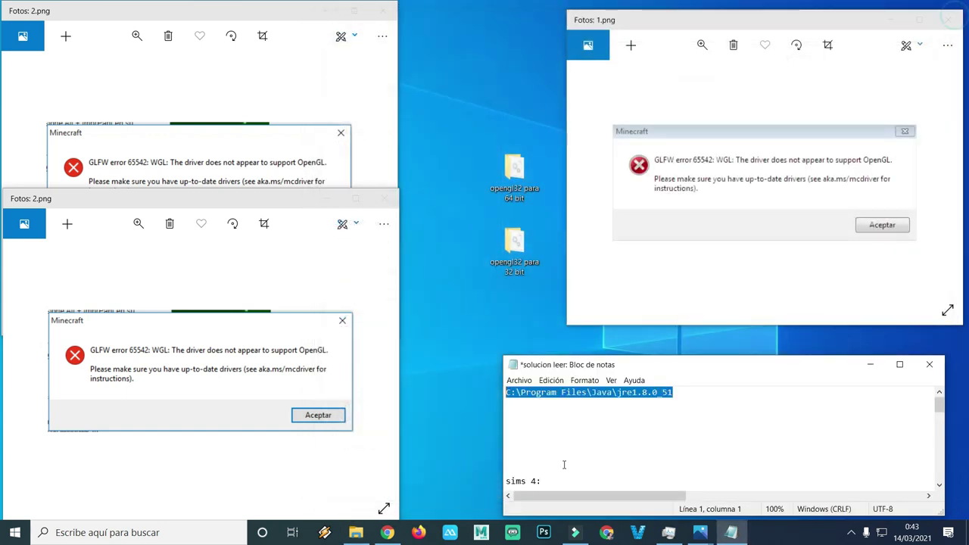